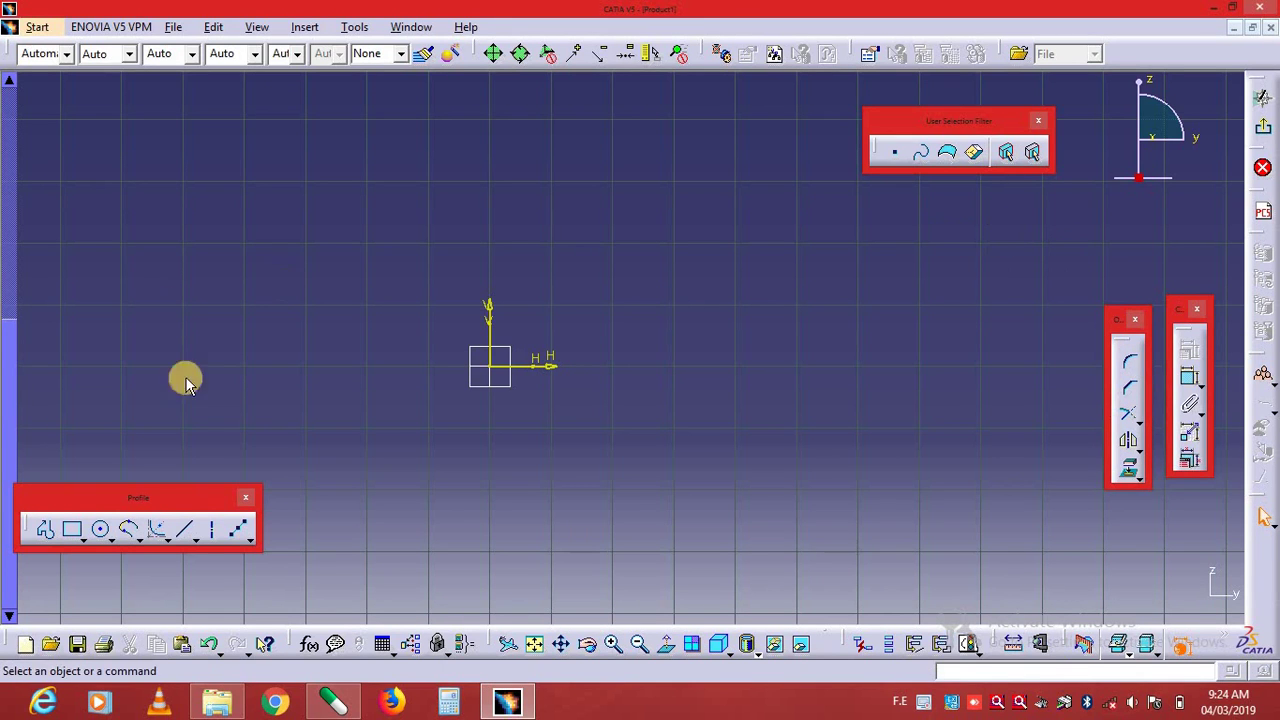
Step: Sketch a rectangle beside the sketch origin, starting its upper-left corner at about H 80, V 200
{"action": "left_click", "coordinate": [75, 528]}
{"action": "left_click", "coordinate": [538, 243]}
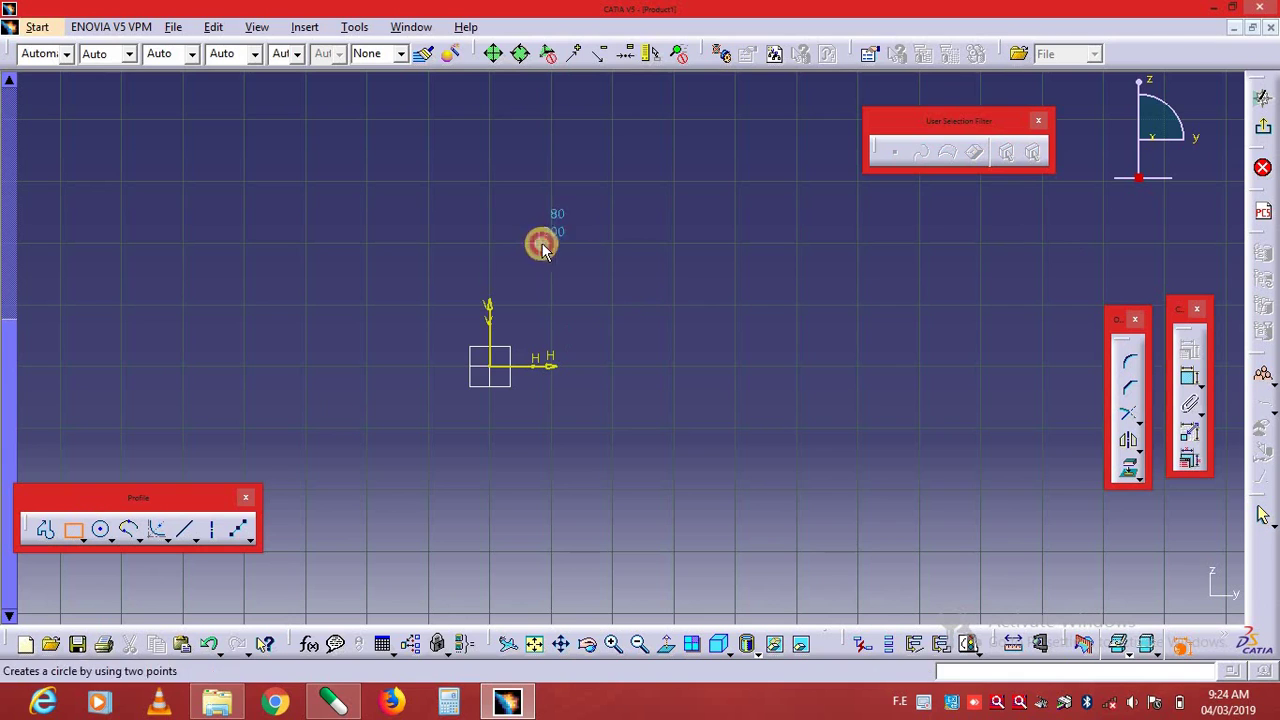
{"action": "left_click", "coordinate": [861, 384]}
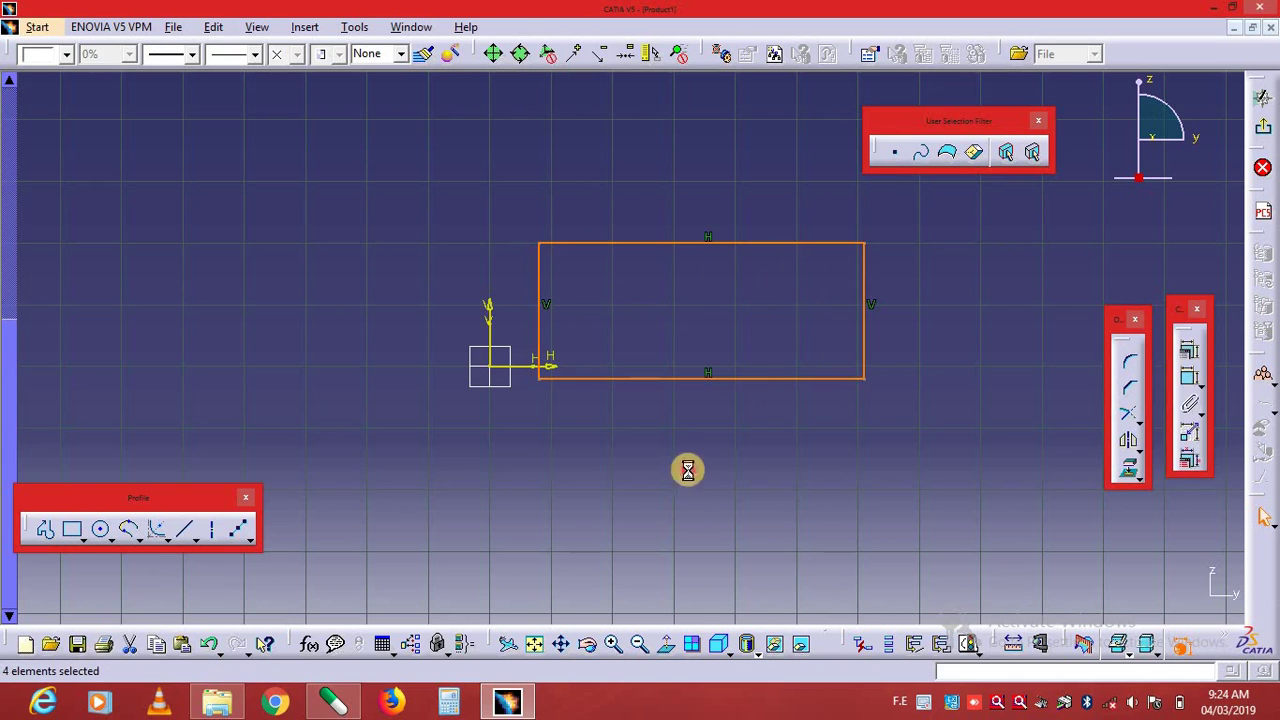
{"action": "left_click", "coordinate": [994, 414]}
Step: Round the rectangle's upper-left corner with the Corner tool and reduce its radius constraint
{"action": "left_click", "coordinate": [1128, 360]}
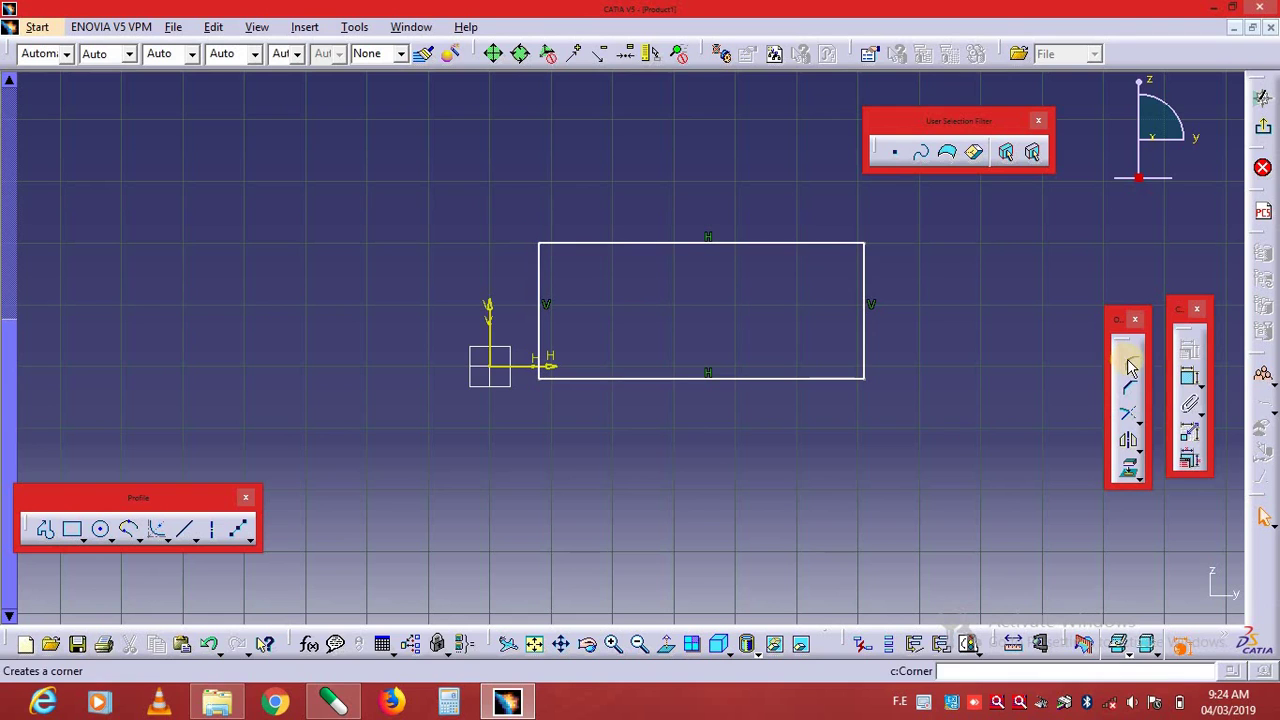
{"action": "left_click", "coordinate": [540, 295]}
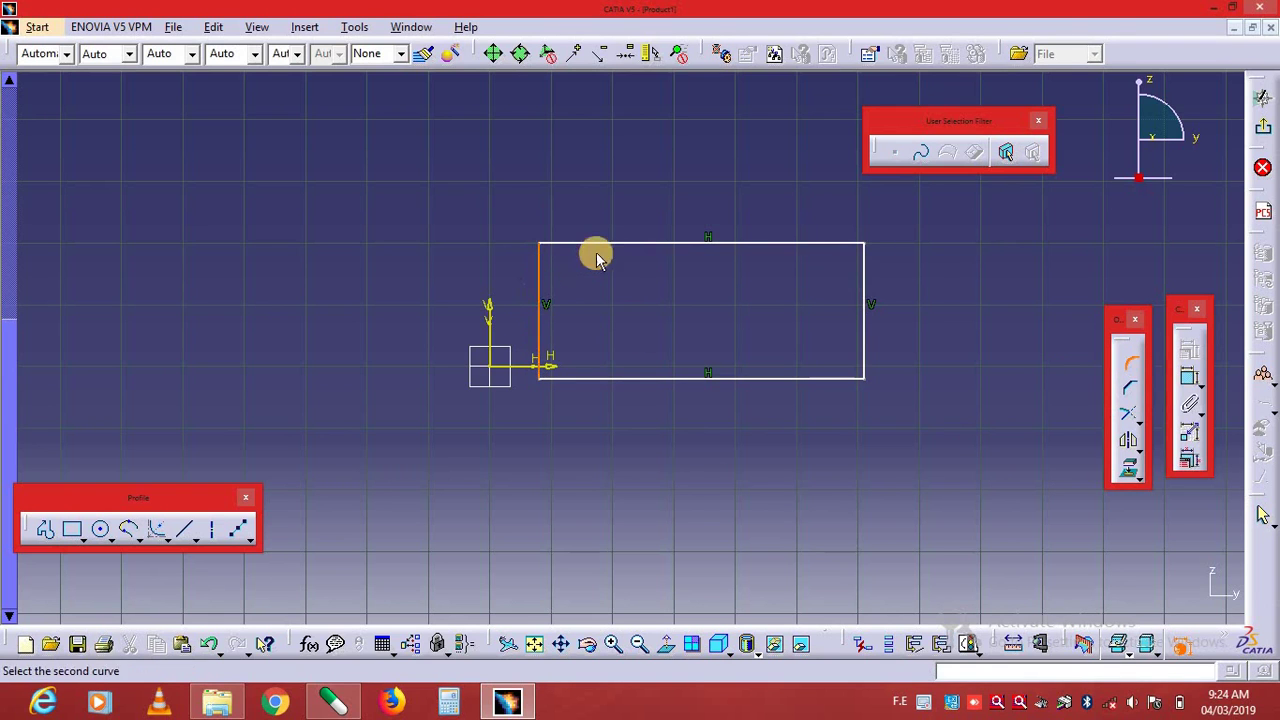
{"action": "left_click", "coordinate": [610, 248]}
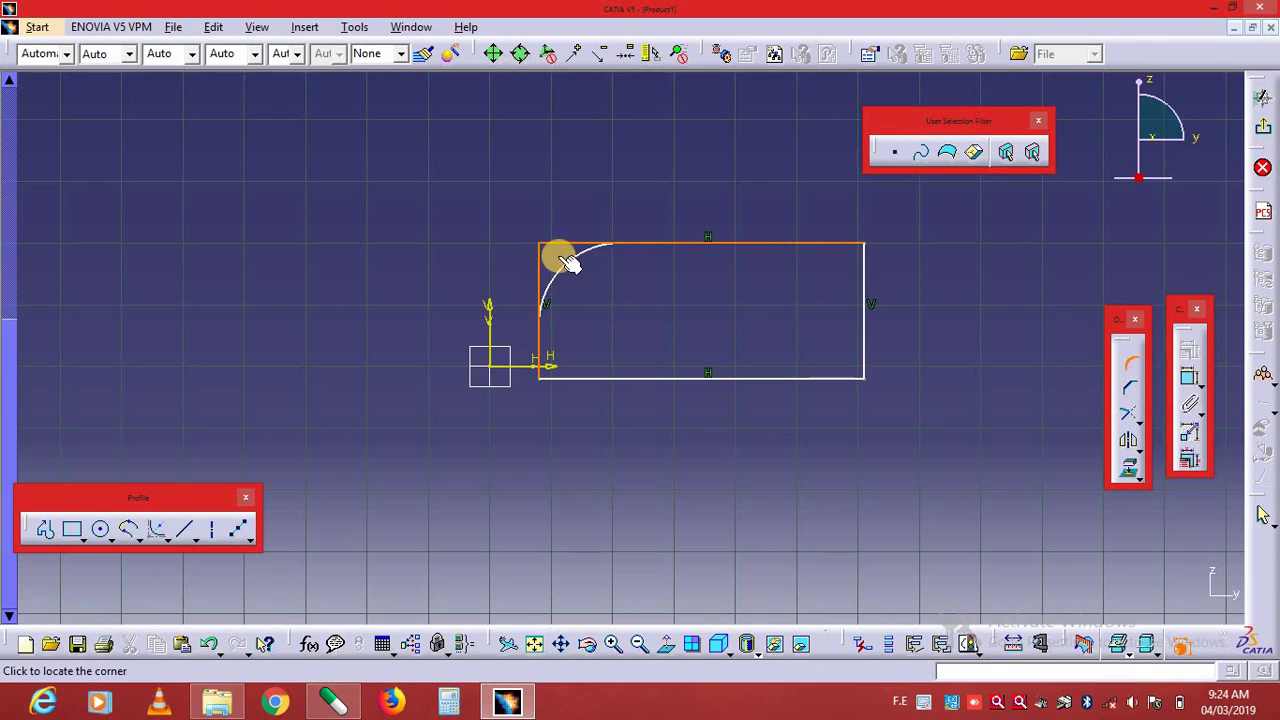
{"action": "left_click", "coordinate": [568, 271]}
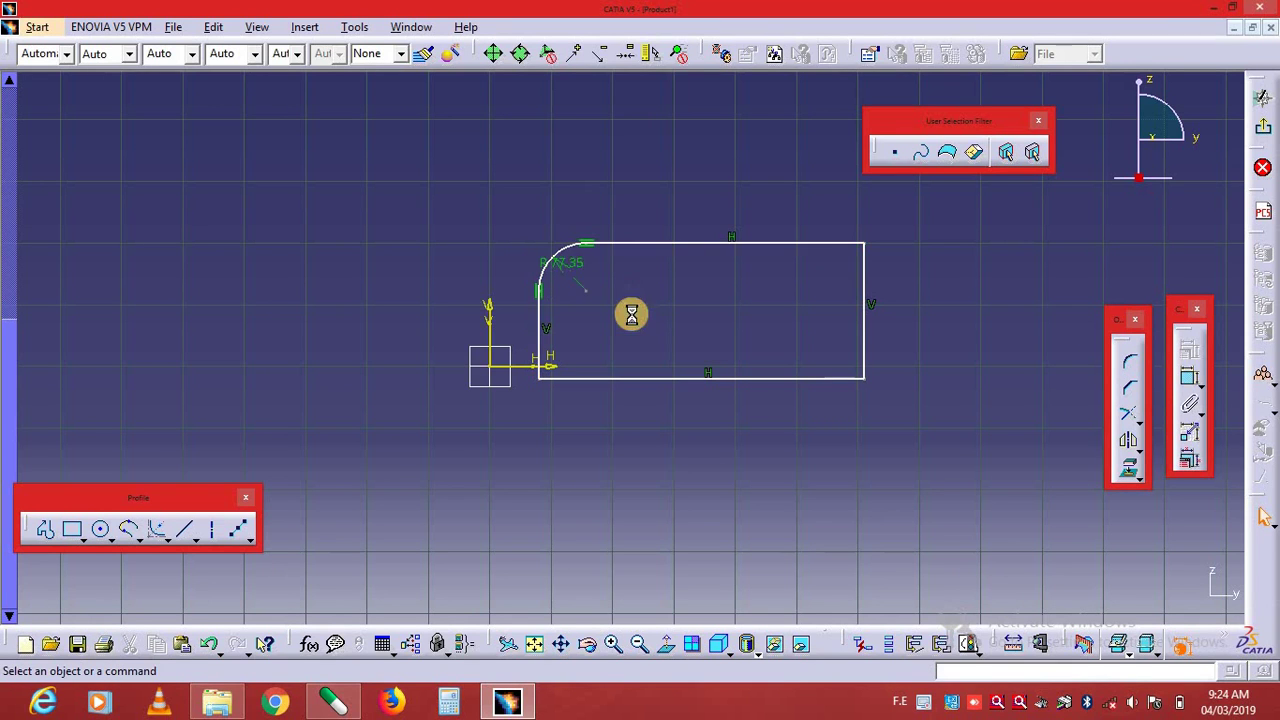
{"action": "double_click", "coordinate": [570, 264]}
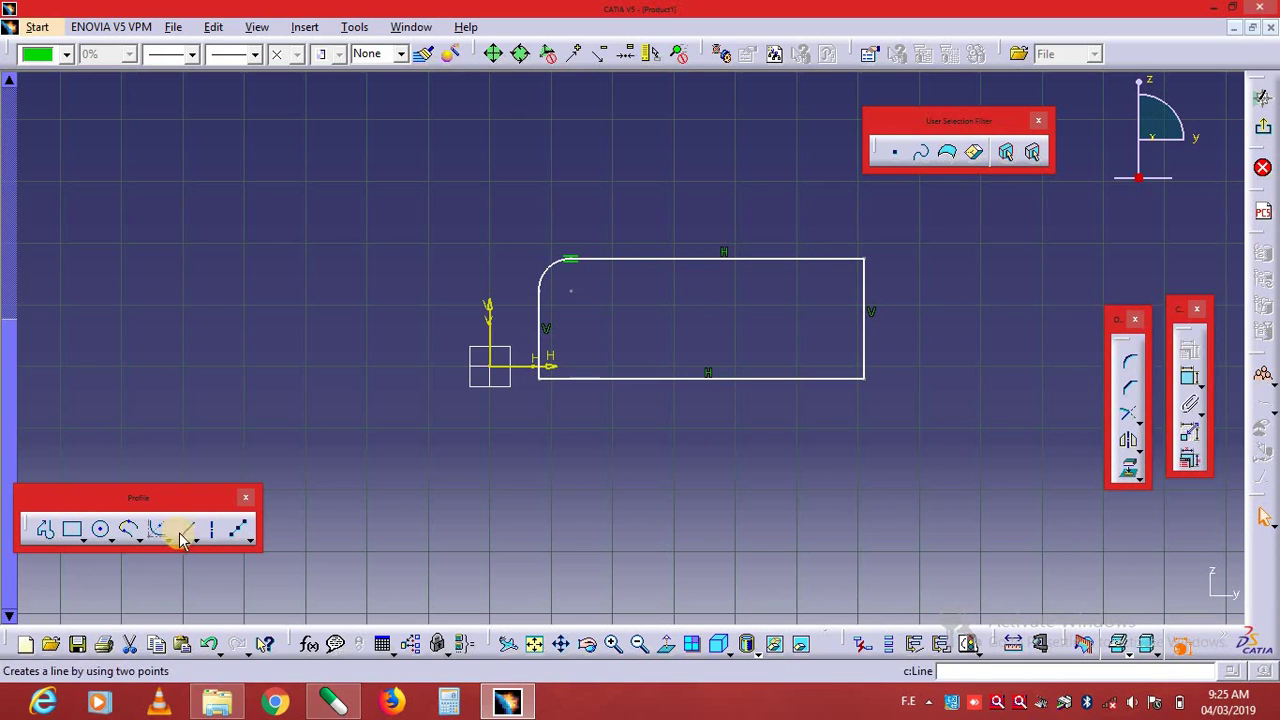
{"action": "left_click", "coordinate": [45, 530]}
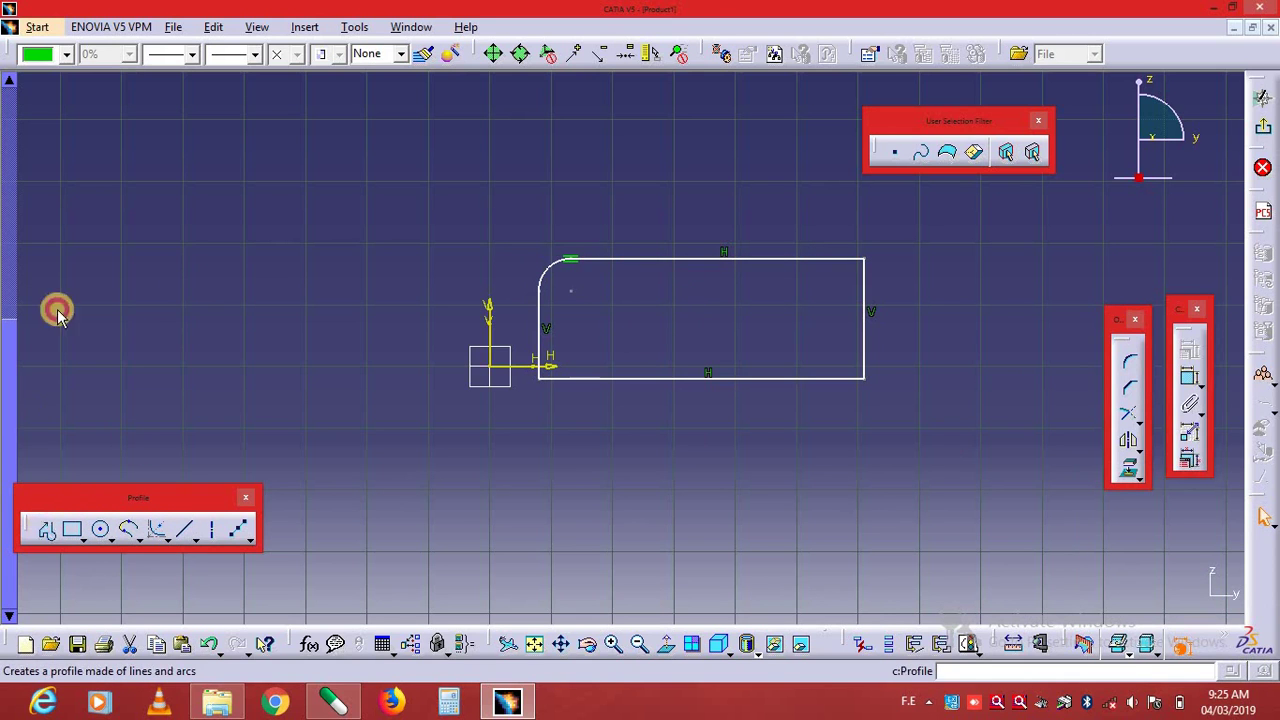
{"action": "left_click", "coordinate": [138, 181]}
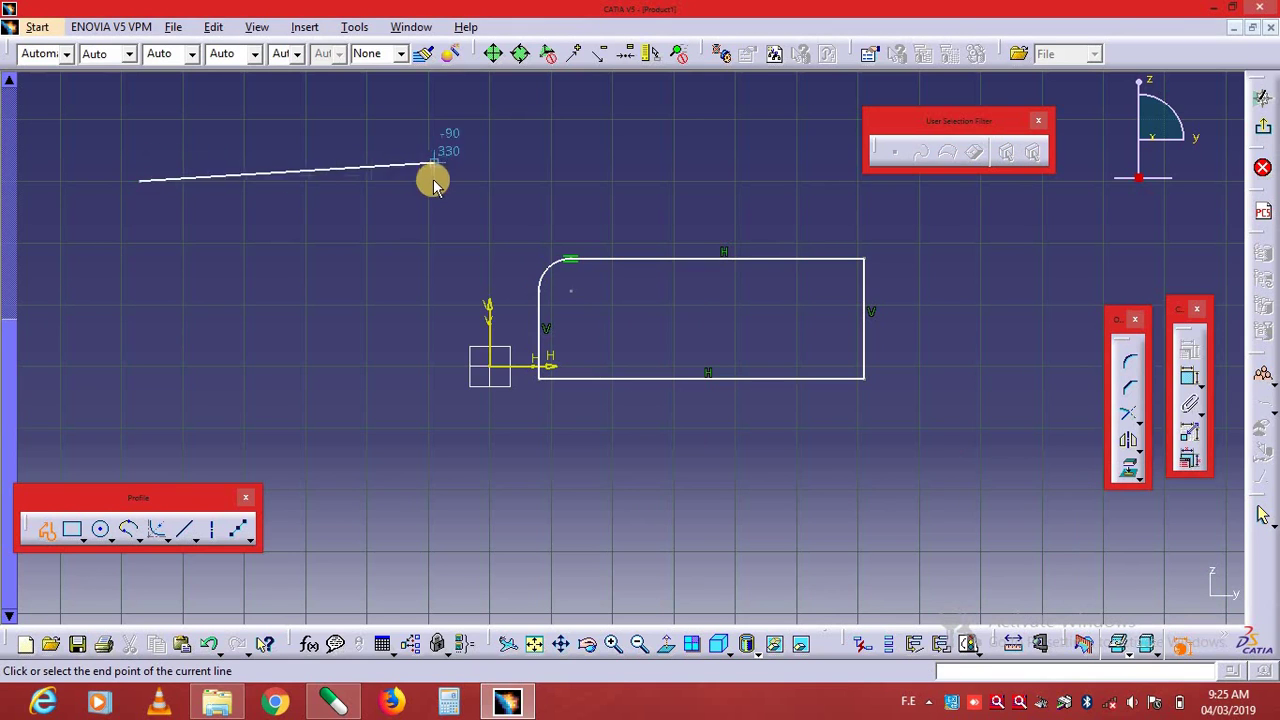
{"action": "left_click", "coordinate": [434, 181]}
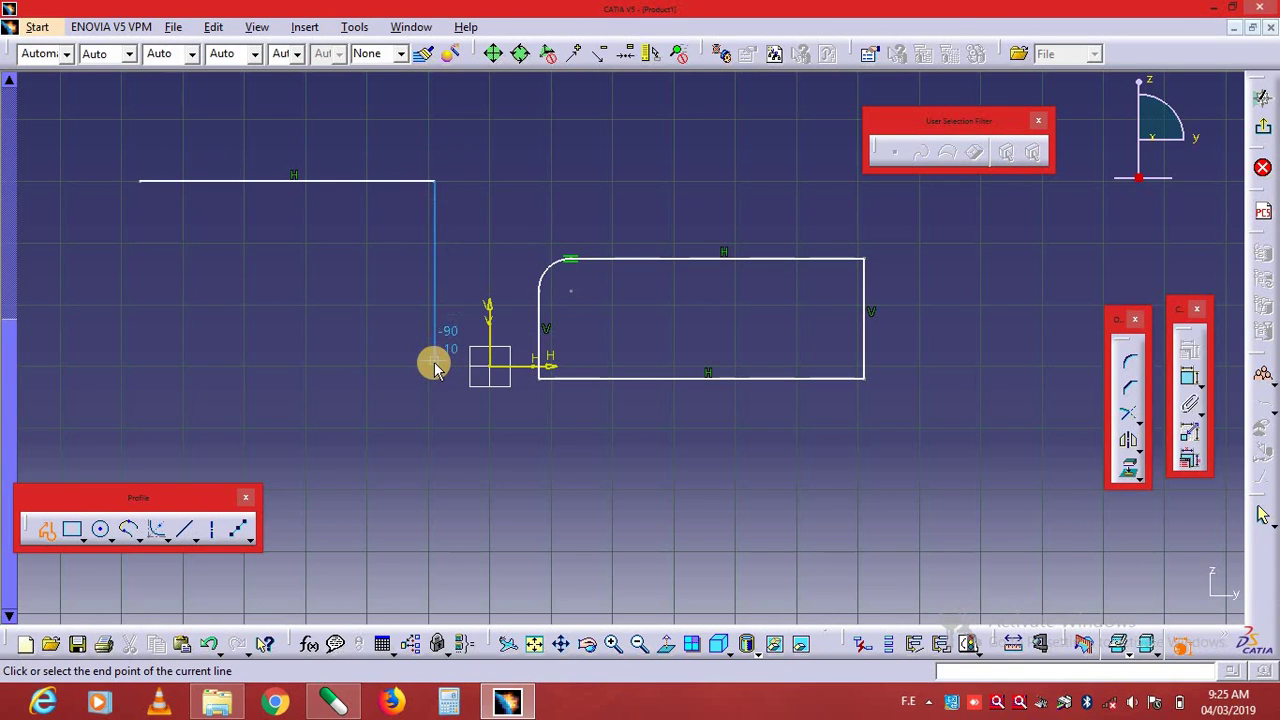
{"action": "key", "text": "ctrl+z"}
{"action": "key", "text": "ctrl+z"}
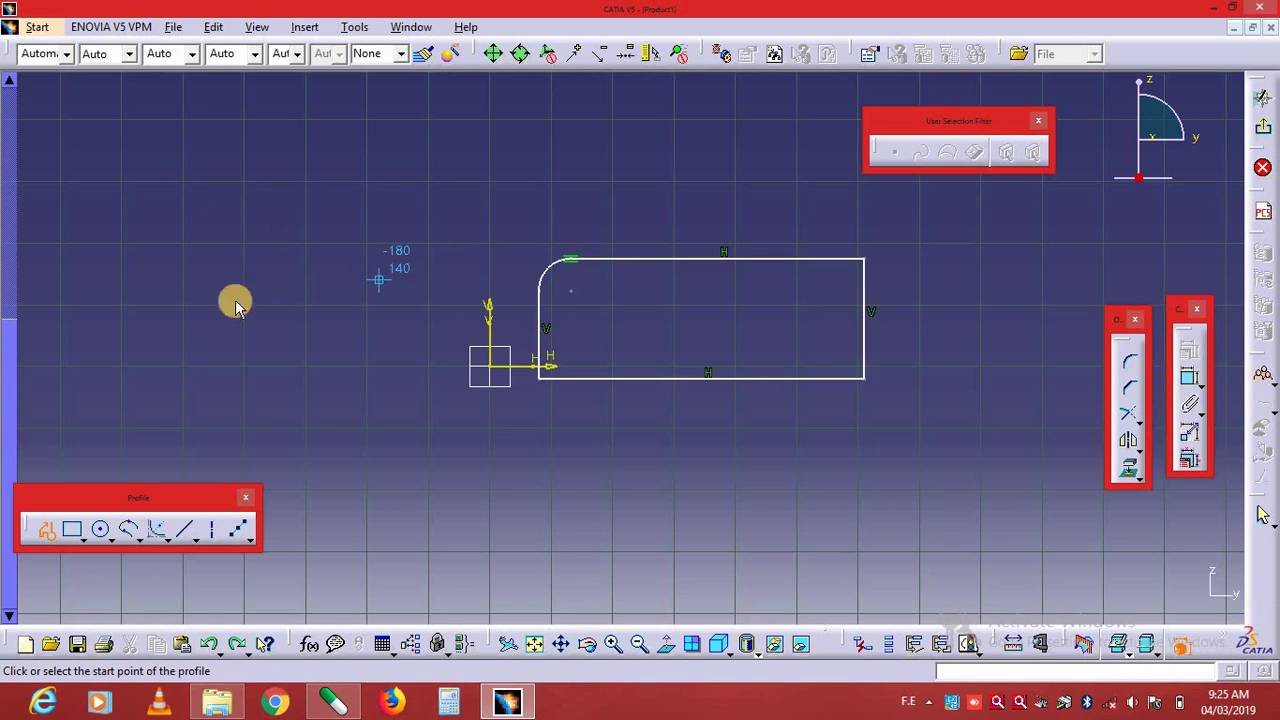
{"action": "left_click", "coordinate": [48, 536]}
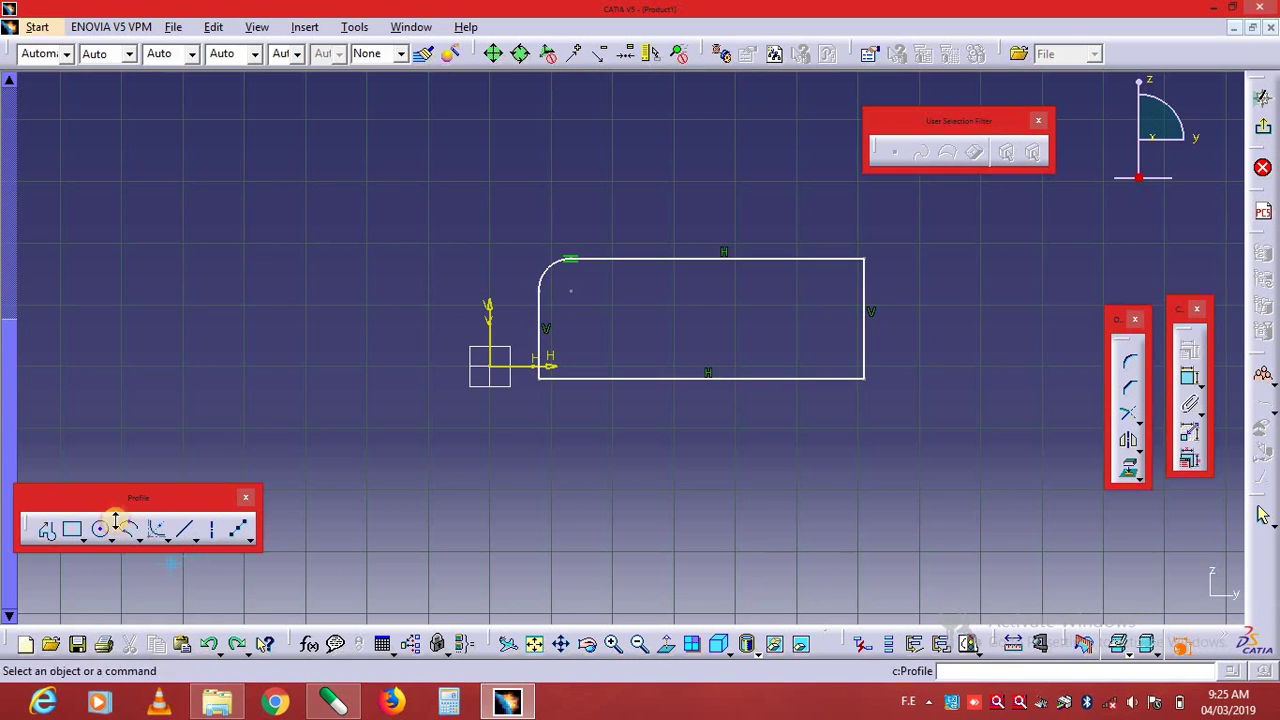
Step: Sketch a near-vertical line ending at about H -650, V -90, and cross its upper part with a near-horizontal line from about -720, 280 to -70, 290
{"action": "left_click", "coordinate": [186, 526]}
{"action": "left_click", "coordinate": [97, 150]}
{"action": "left_click", "coordinate": [91, 420]}
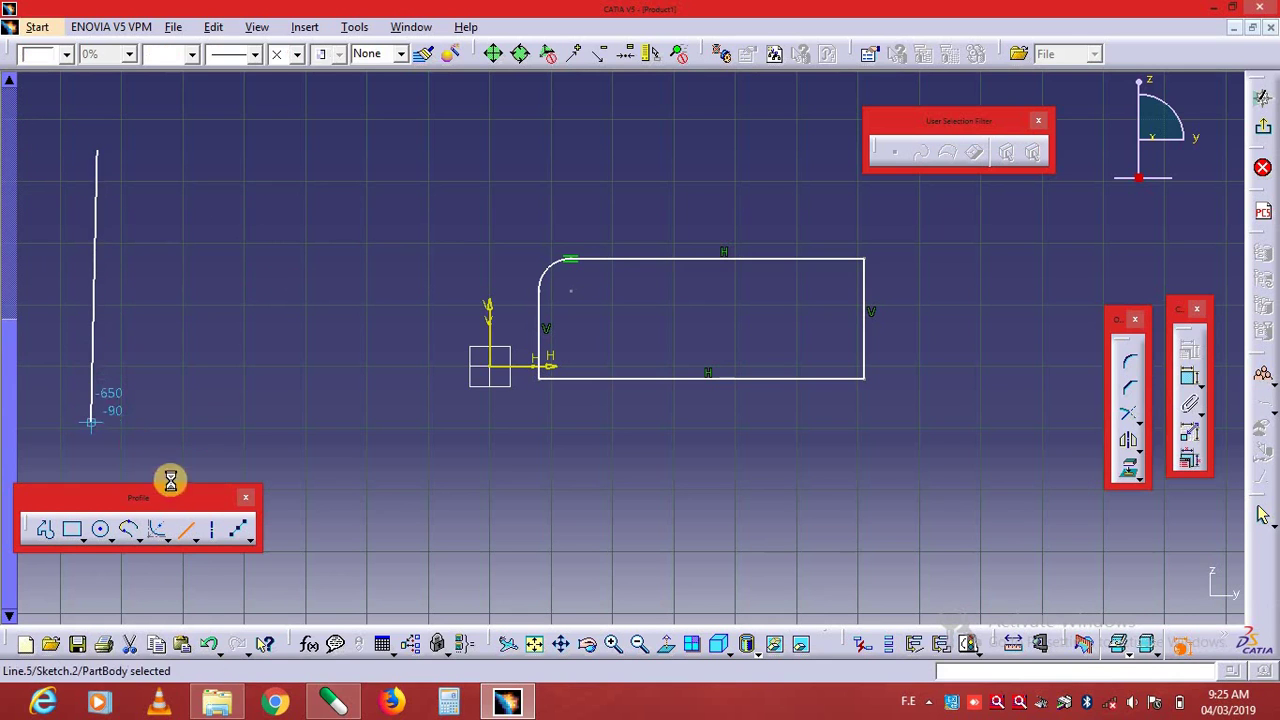
{"action": "left_click", "coordinate": [187, 526]}
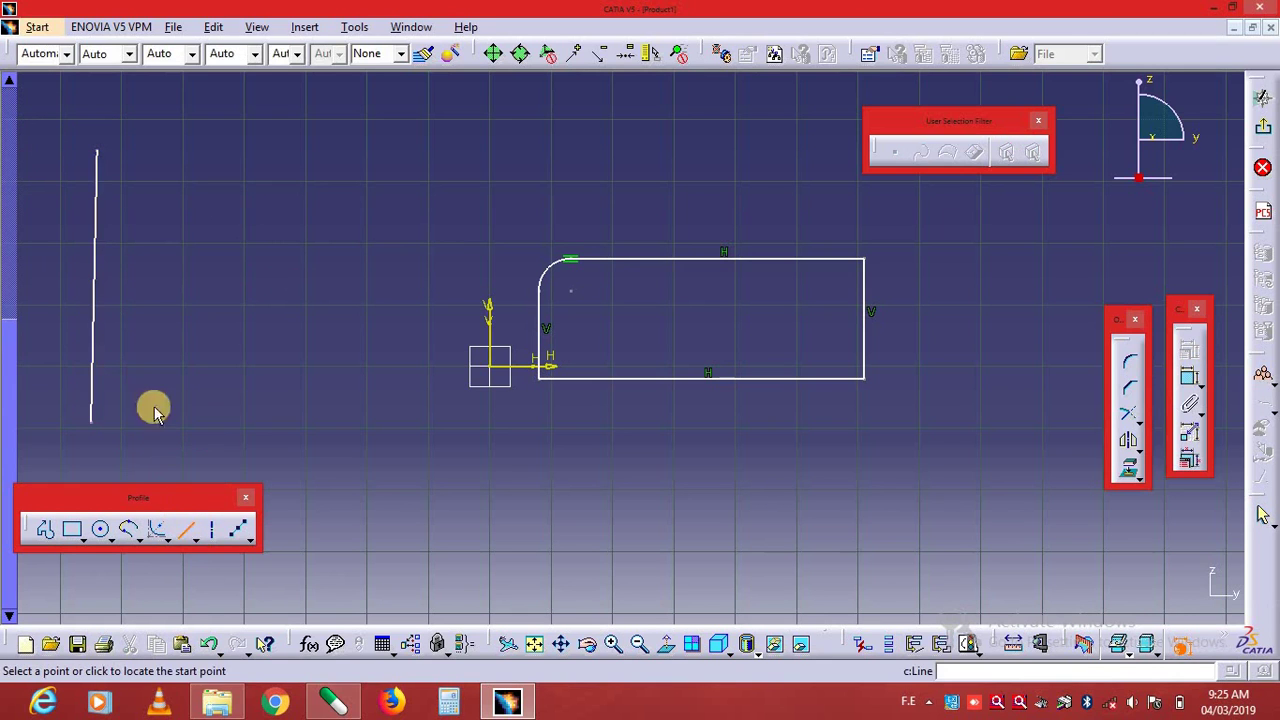
{"action": "double_click", "coordinate": [187, 530]}
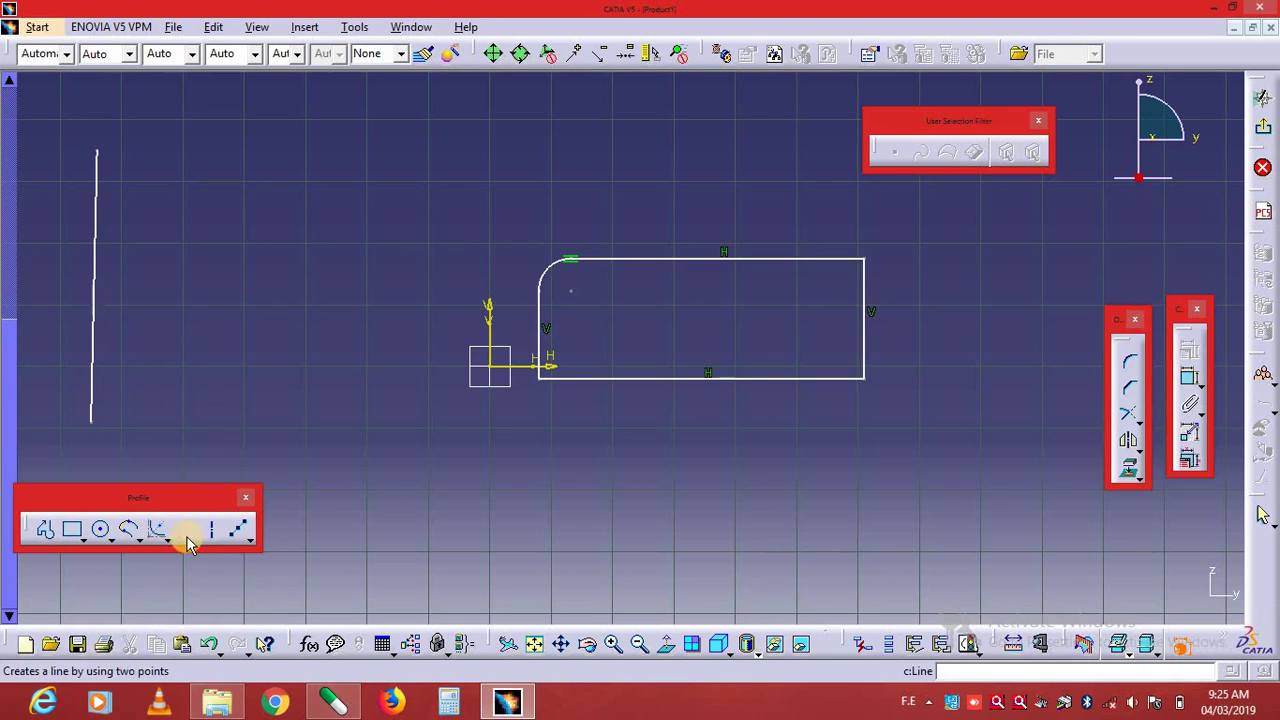
{"action": "left_click", "coordinate": [48, 192]}
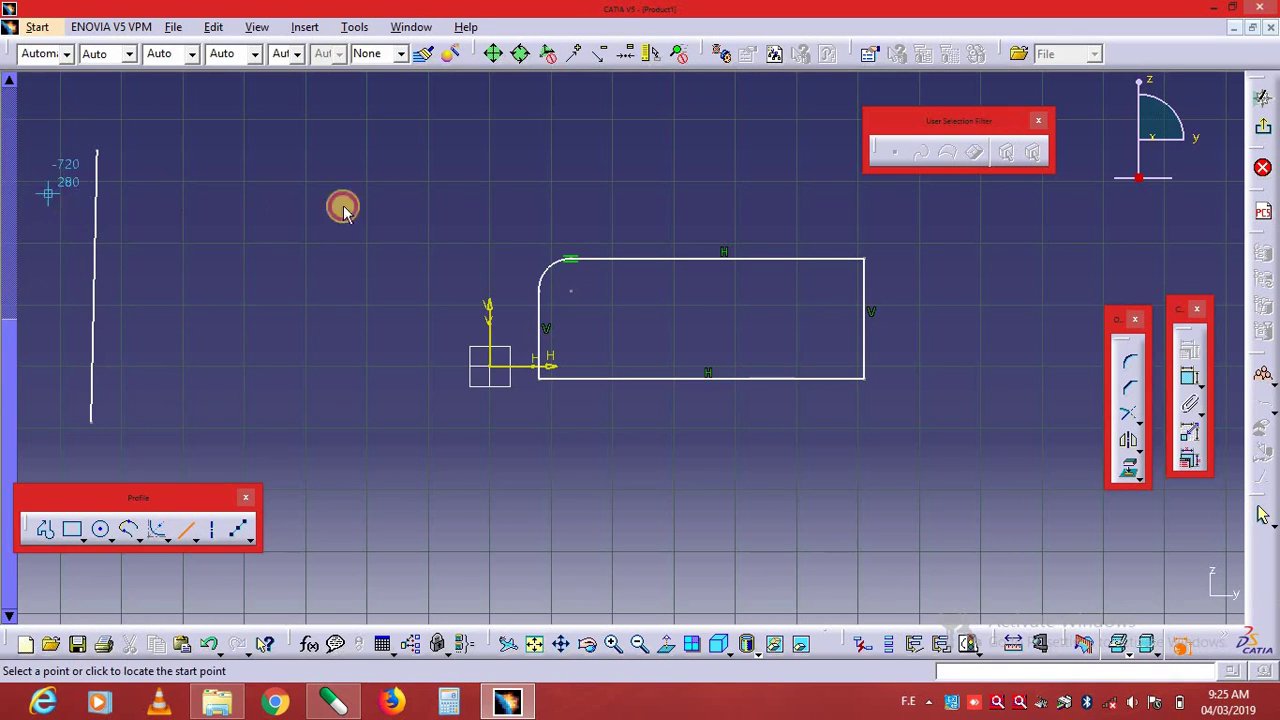
{"action": "left_click", "coordinate": [446, 188]}
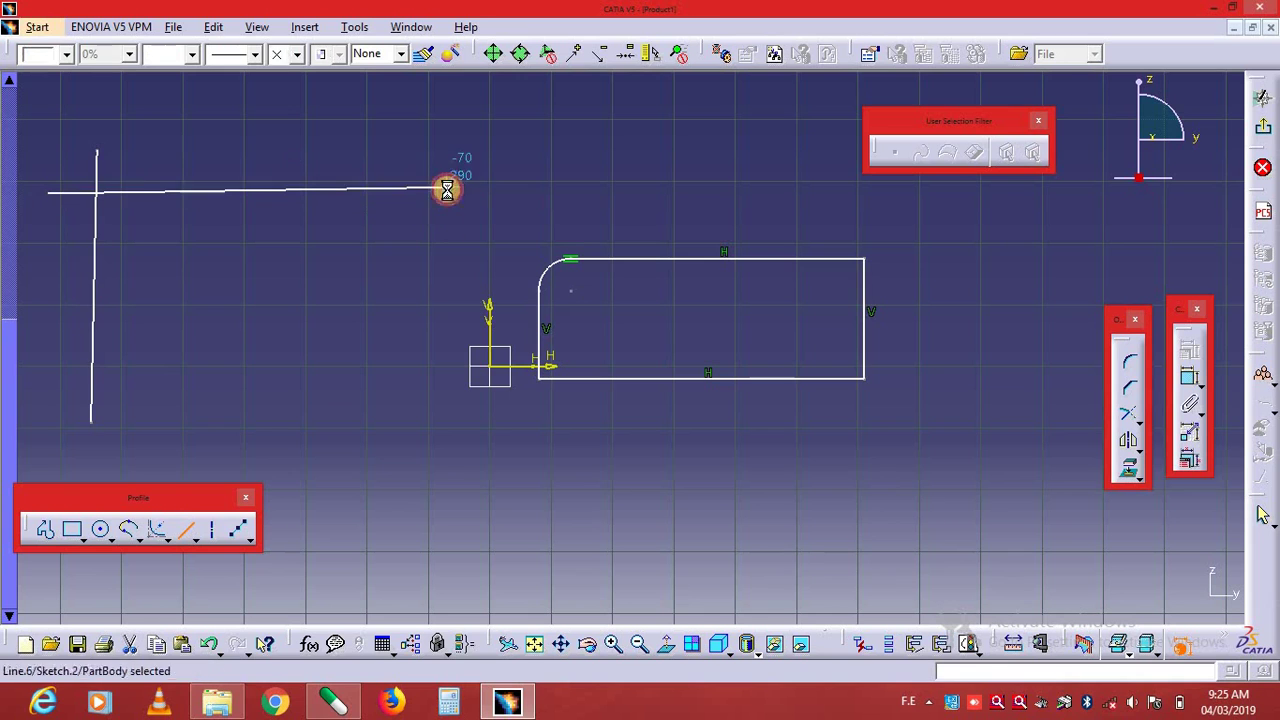
Step: Sketch a second steep line near the upper line's right end, and a slanted line crossing both steep lines near their lower ends
{"action": "left_click", "coordinate": [184, 530]}
{"action": "left_click", "coordinate": [366, 138]}
{"action": "left_click", "coordinate": [350, 454]}
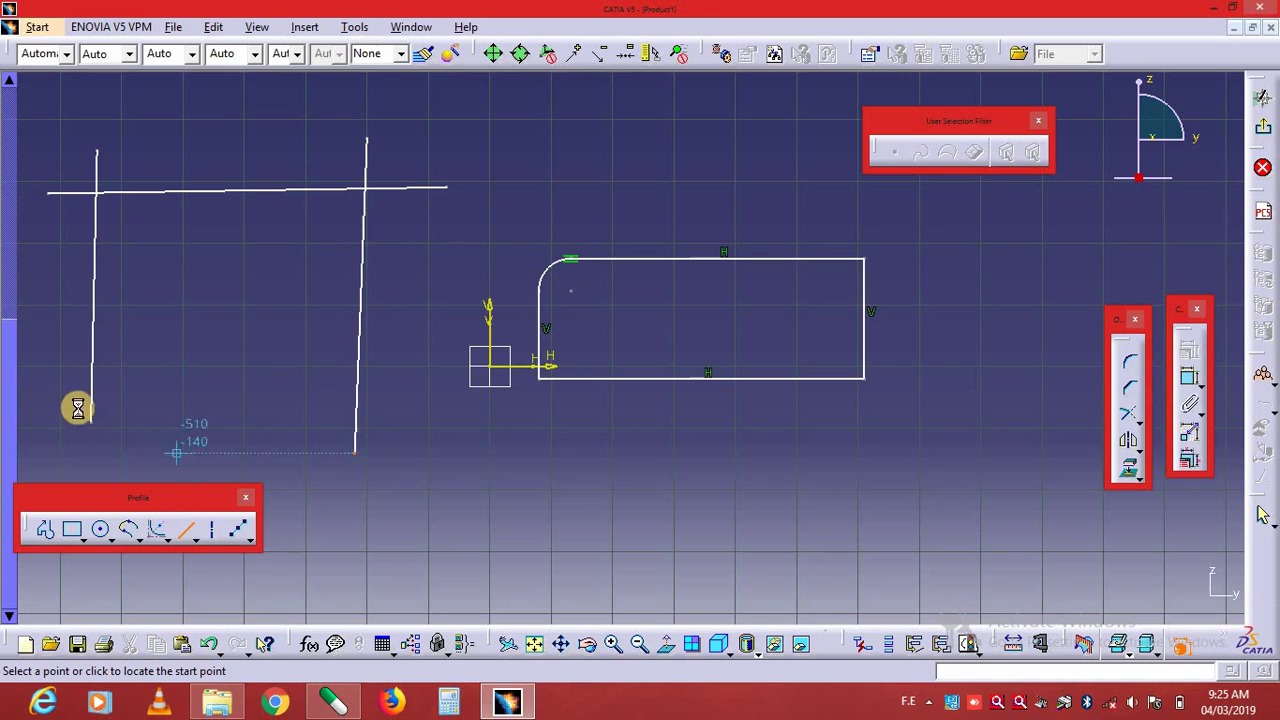
{"action": "left_click", "coordinate": [120, 385]}
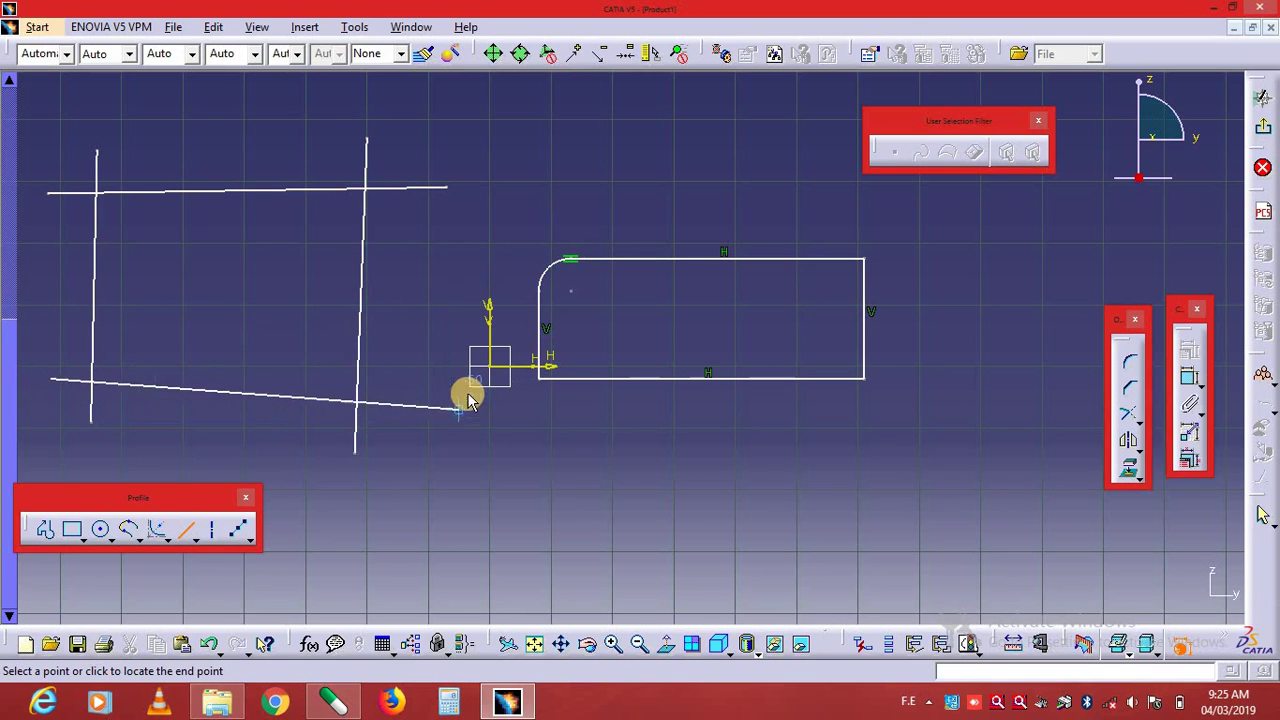
{"action": "left_click", "coordinate": [448, 411]}
{"action": "left_click", "coordinate": [184, 530]}
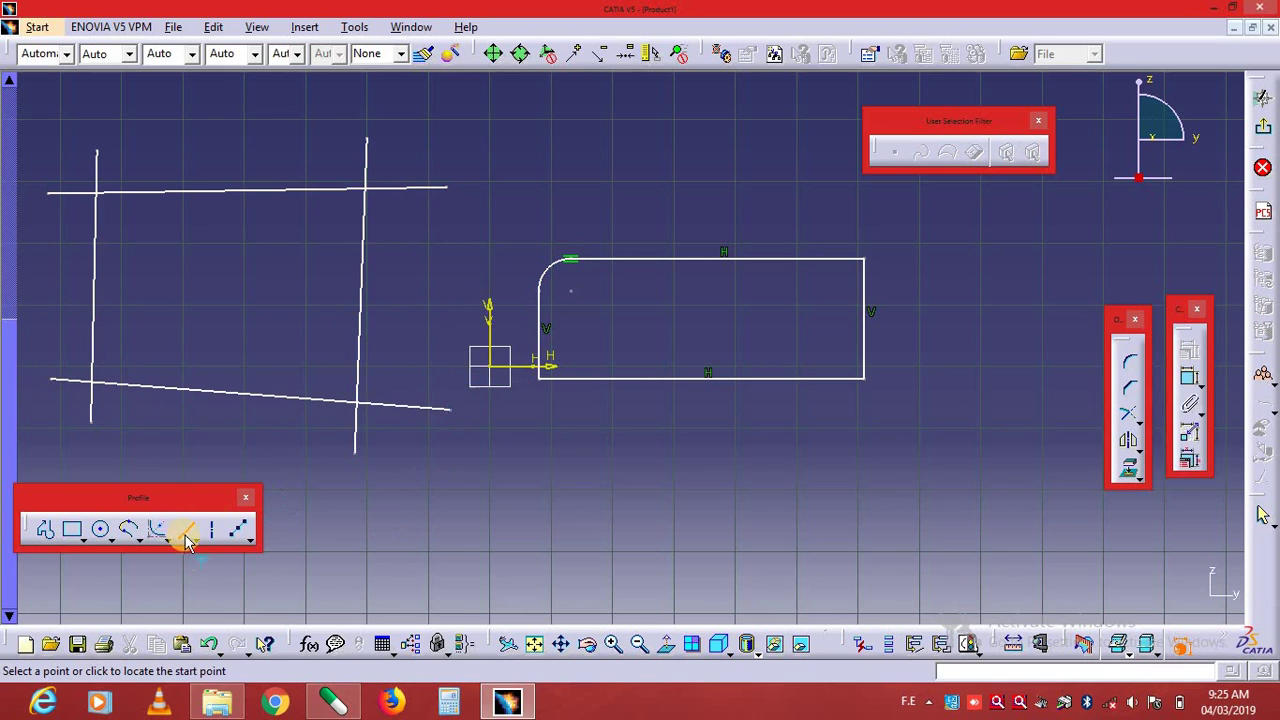
{"action": "left_click", "coordinate": [231, 130]}
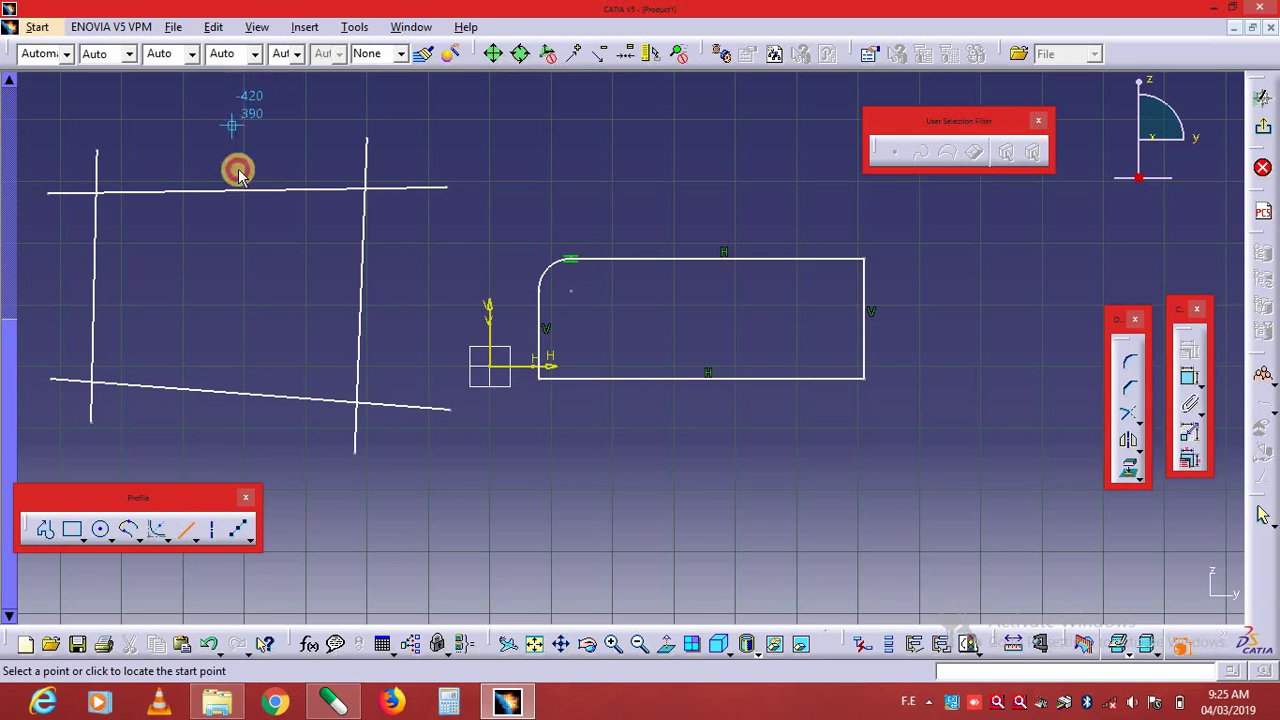
{"action": "left_click", "coordinate": [245, 448]}
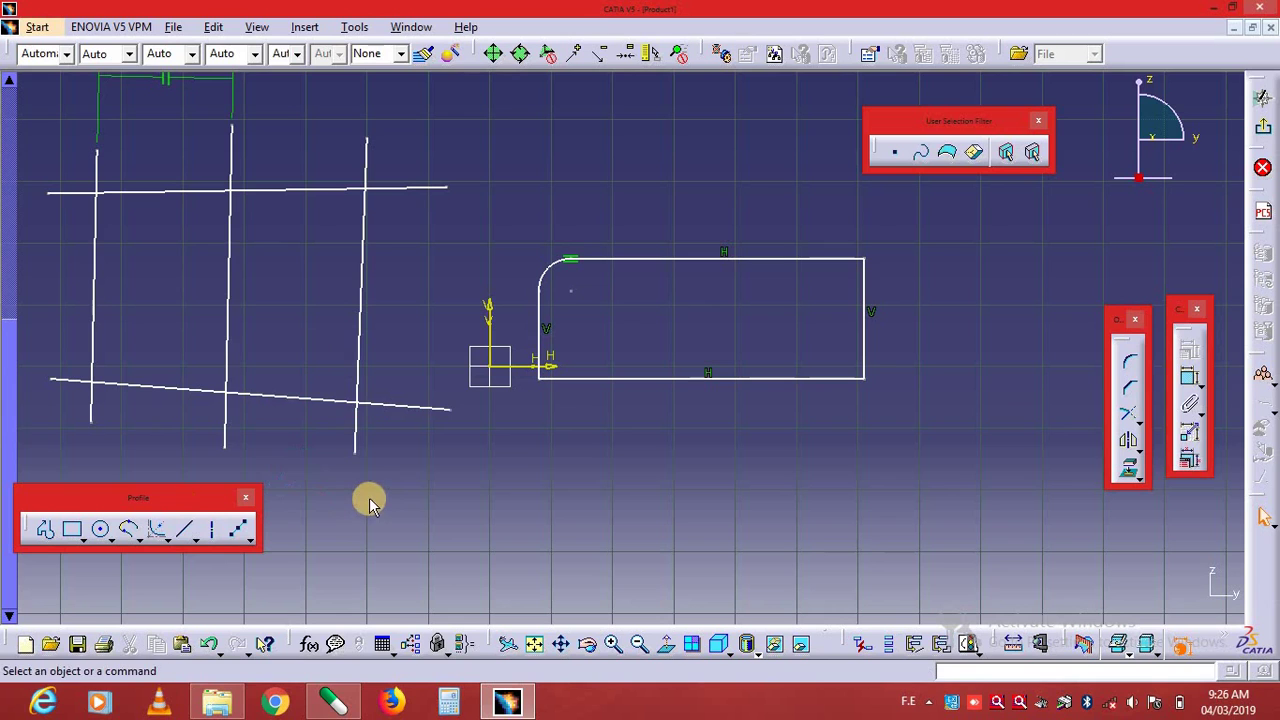
{"action": "key", "text": "ctrl+z"}
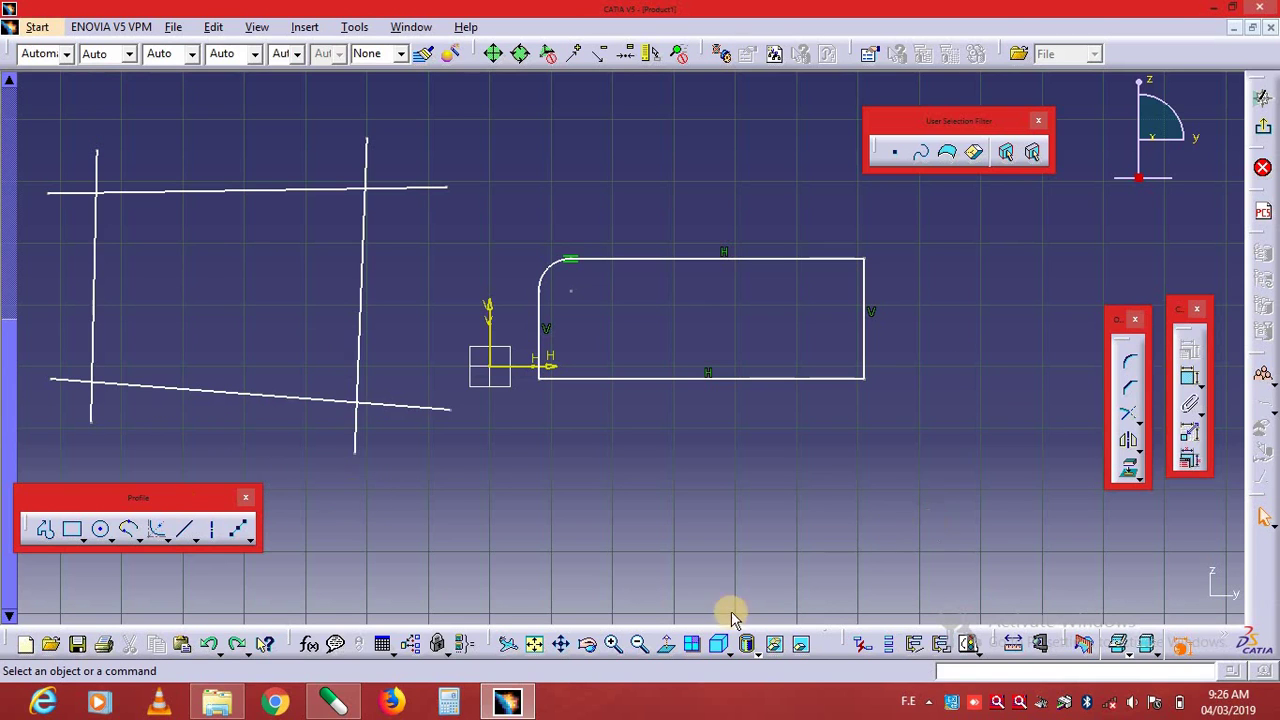
Step: Round the crossing of the left and upper freehand lines with the Corner tool and reduce its radius constraint
{"action": "left_click", "coordinate": [1130, 359]}
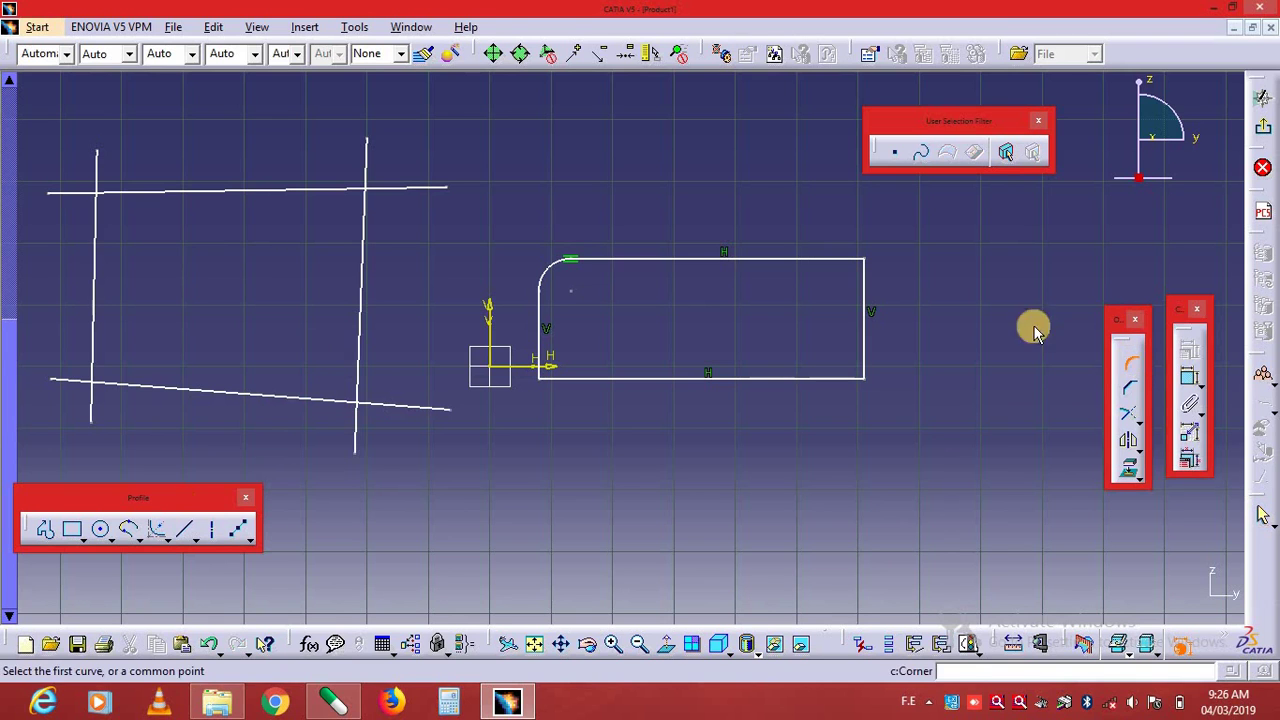
{"action": "left_click", "coordinate": [94, 240]}
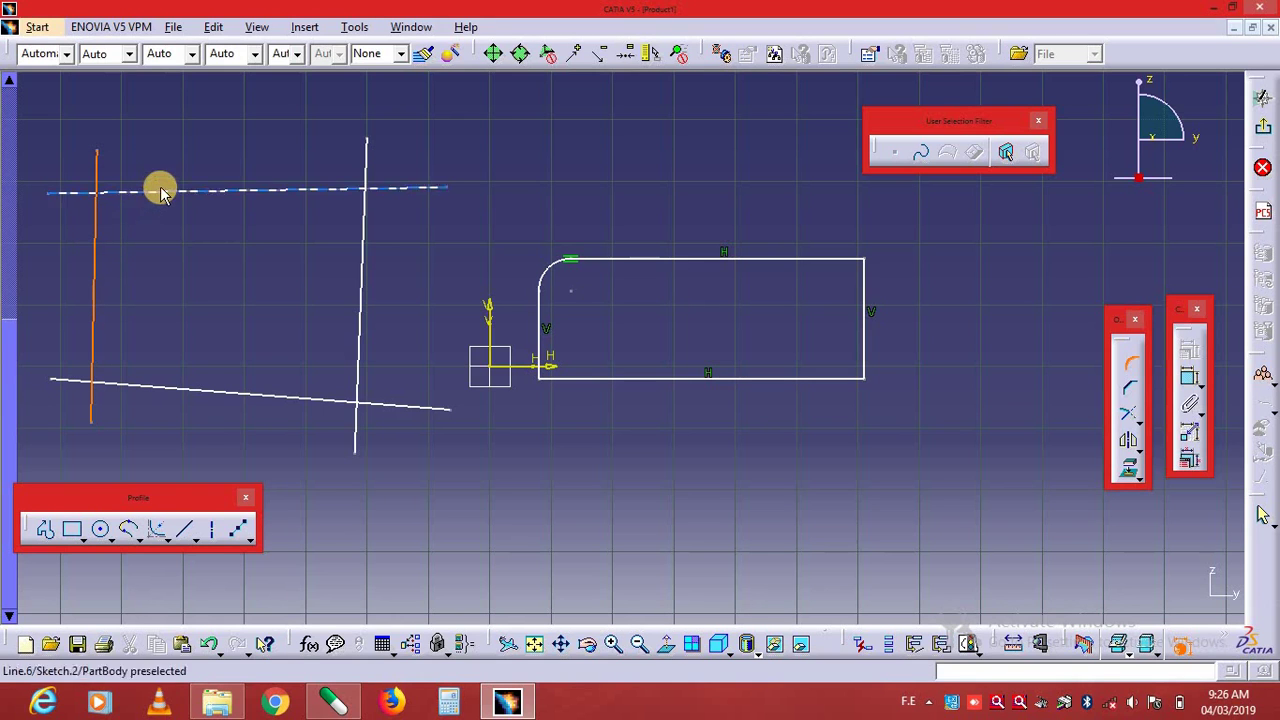
{"action": "left_click", "coordinate": [155, 191]}
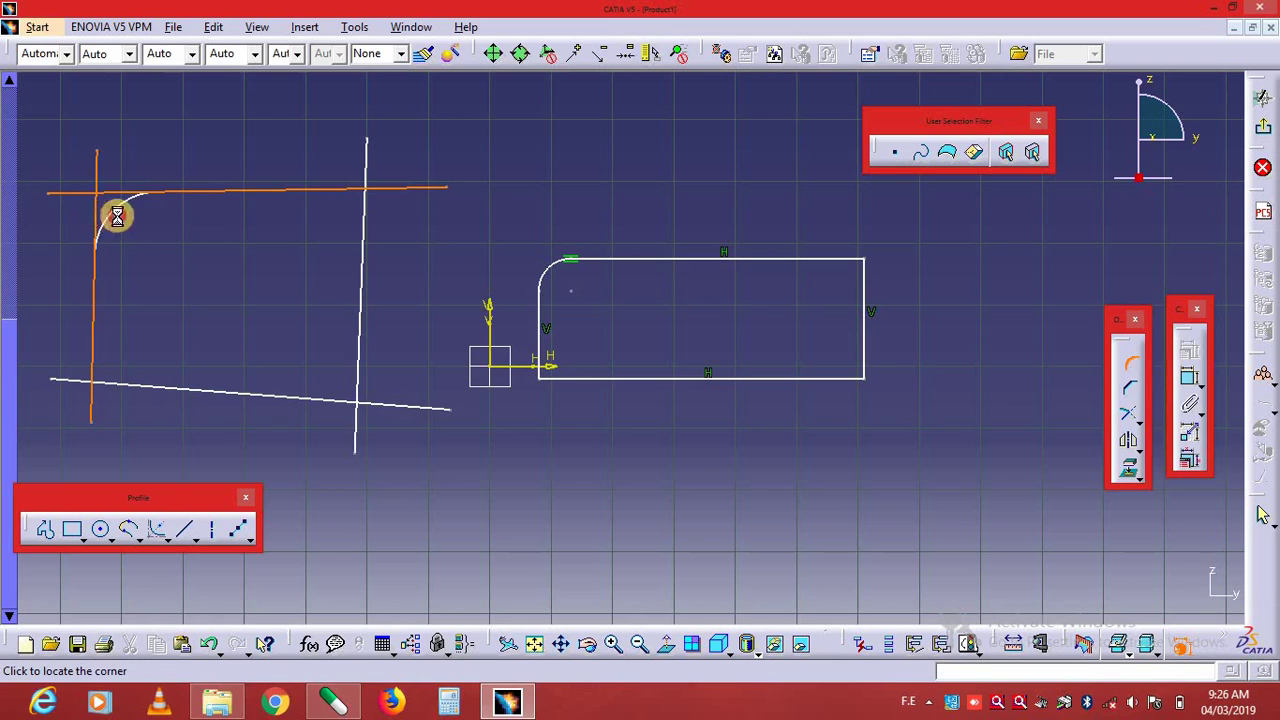
{"action": "left_click", "coordinate": [112, 218]}
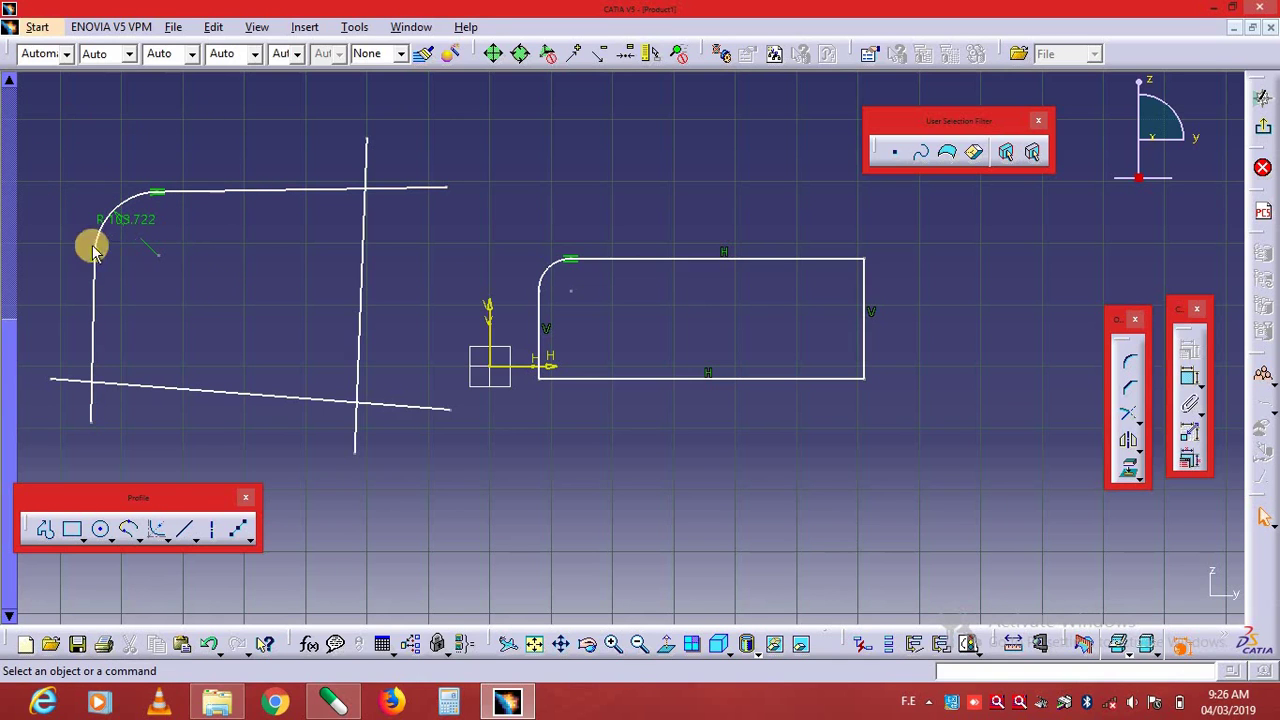
{"action": "double_click", "coordinate": [128, 222]}
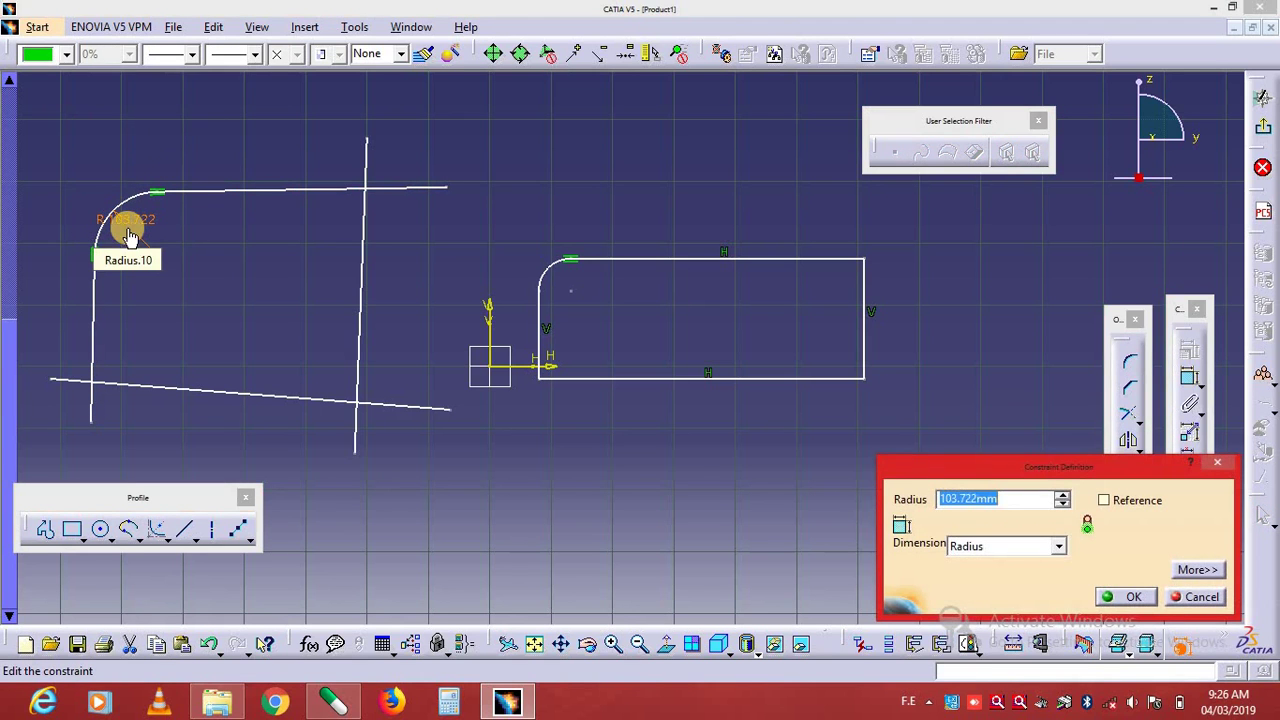
{"action": "key", "text": "Return"}
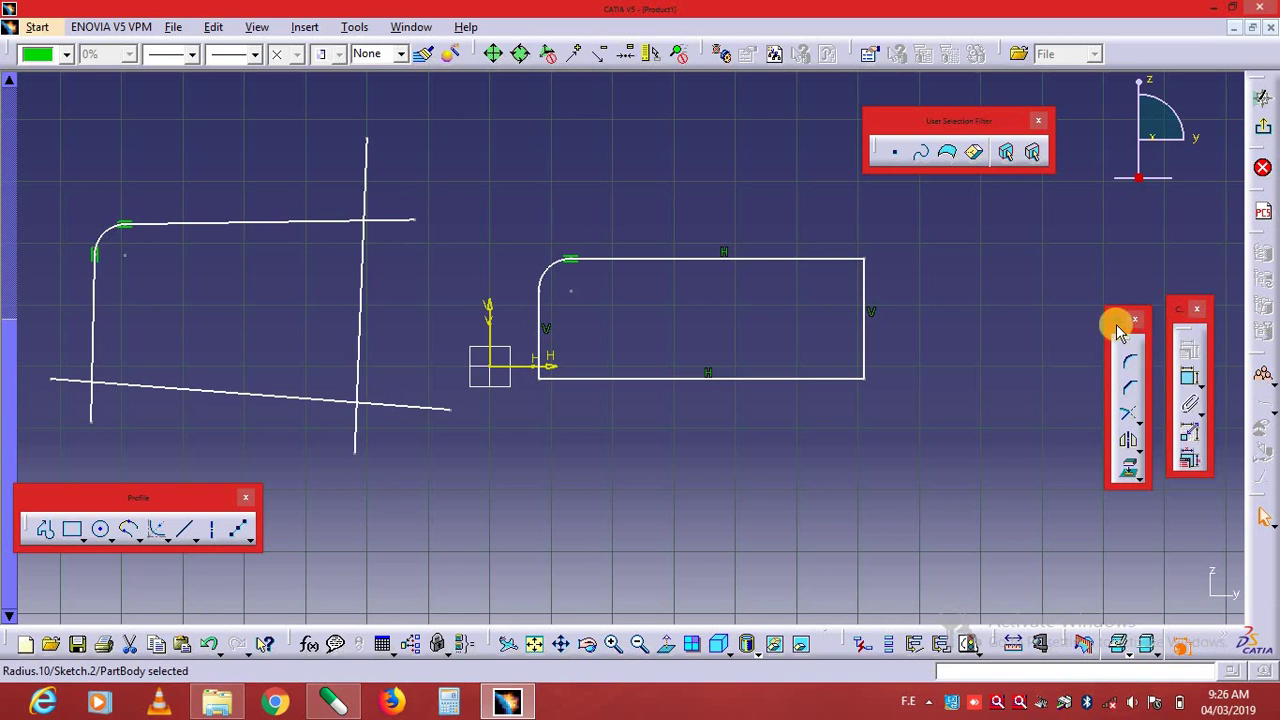
Step: Round the crossing of the upper and right freehand lines with a corner of about 103 mm radius, and open its radius constraint for editing
{"action": "left_click", "coordinate": [305, 28]}
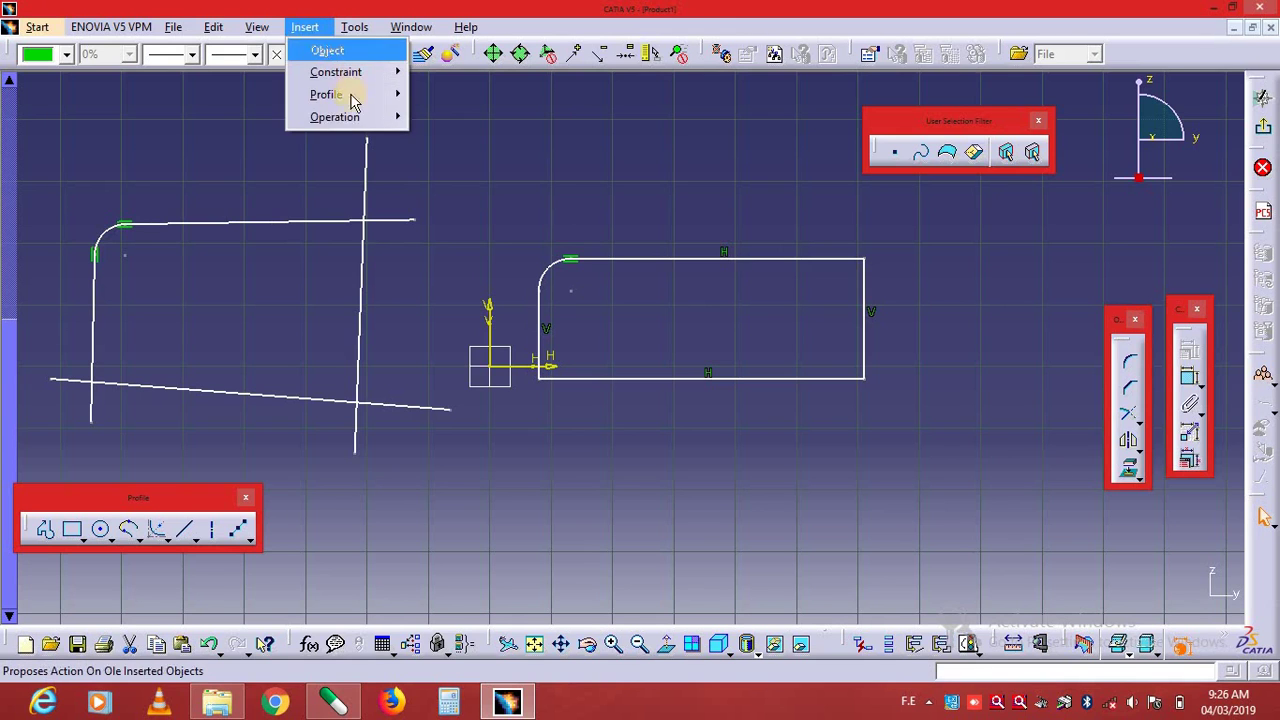
{"action": "mouse_move", "coordinate": [348, 119]}
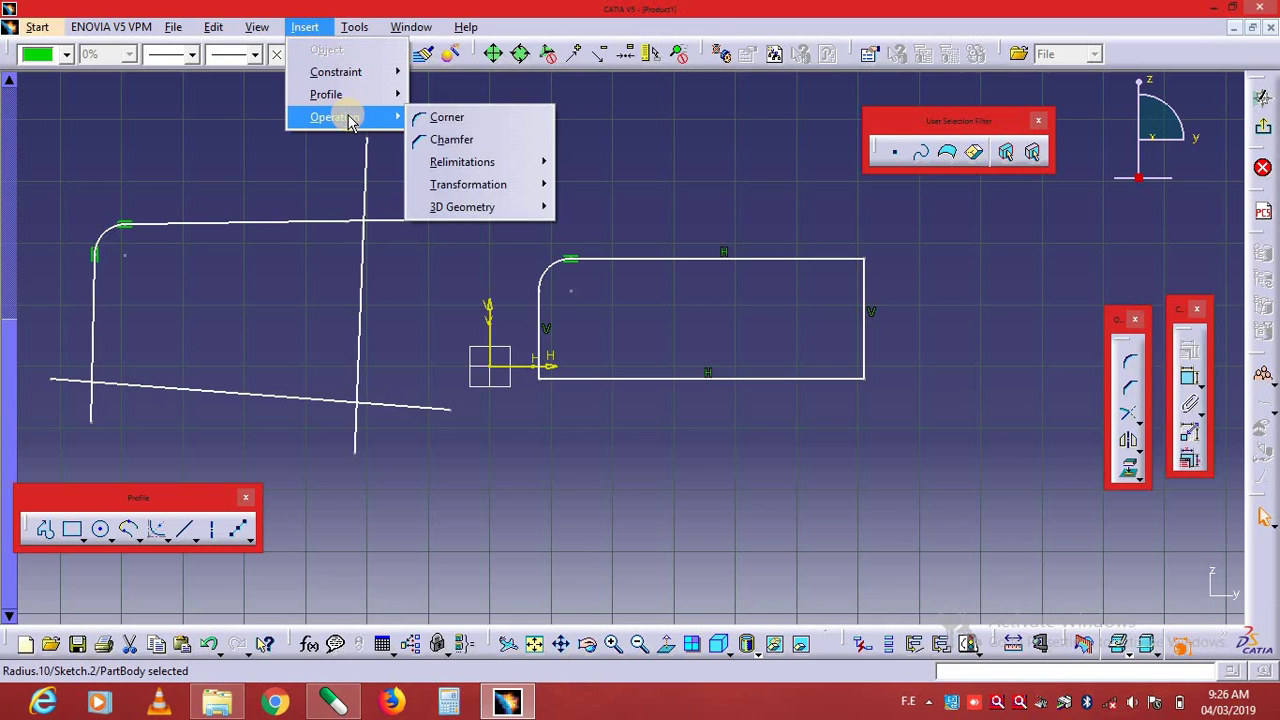
{"action": "left_click", "coordinate": [470, 119]}
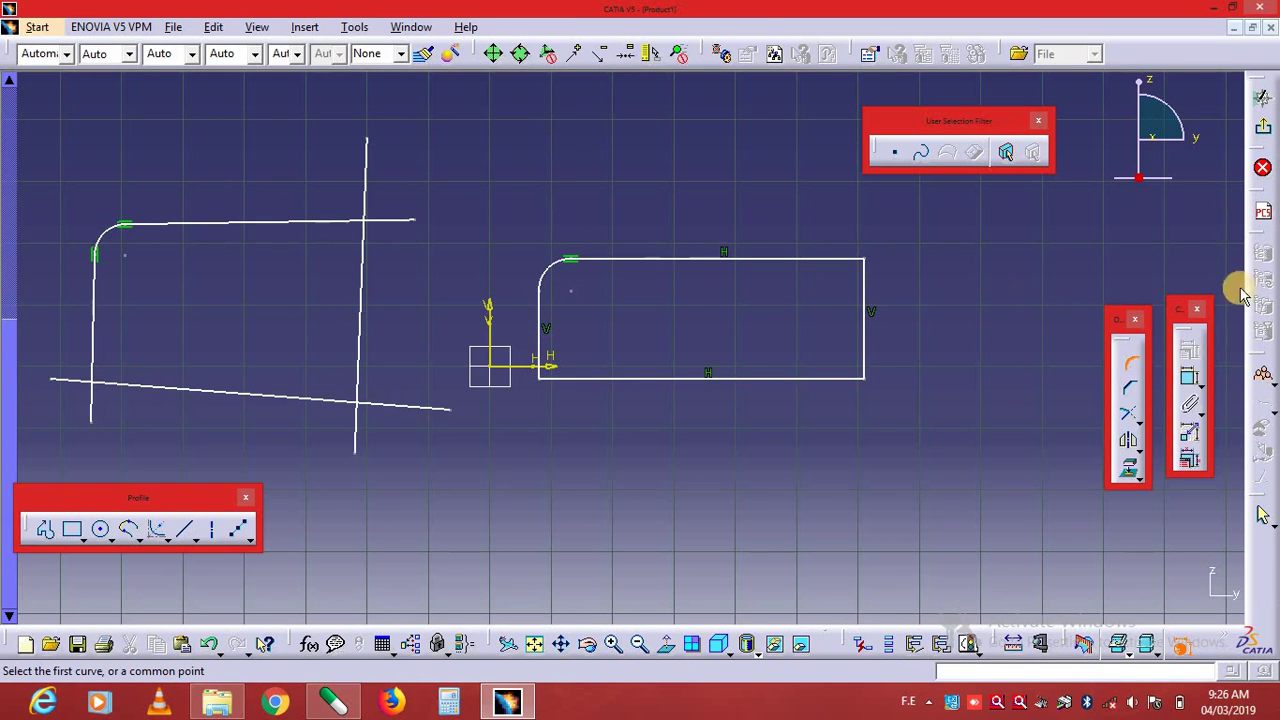
{"action": "left_click", "coordinate": [292, 220]}
{"action": "left_click", "coordinate": [362, 268]}
{"action": "left_click", "coordinate": [362, 258]}
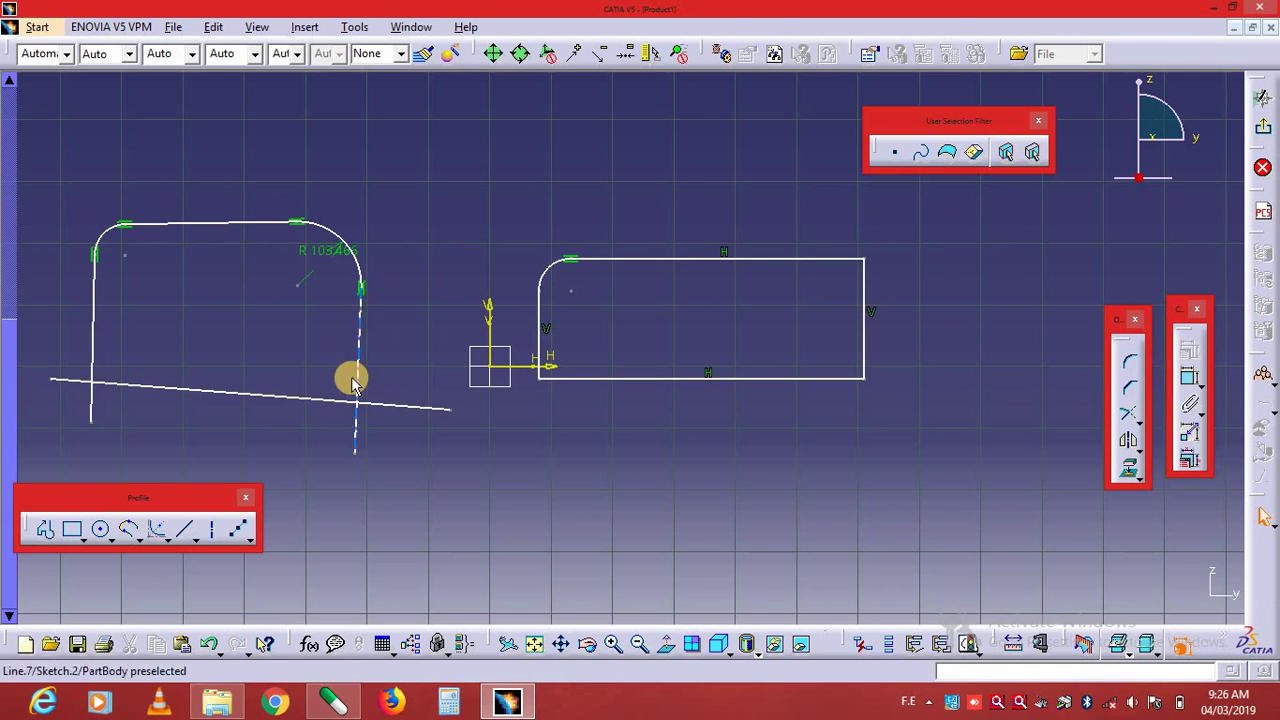
{"action": "double_click", "coordinate": [318, 250]}
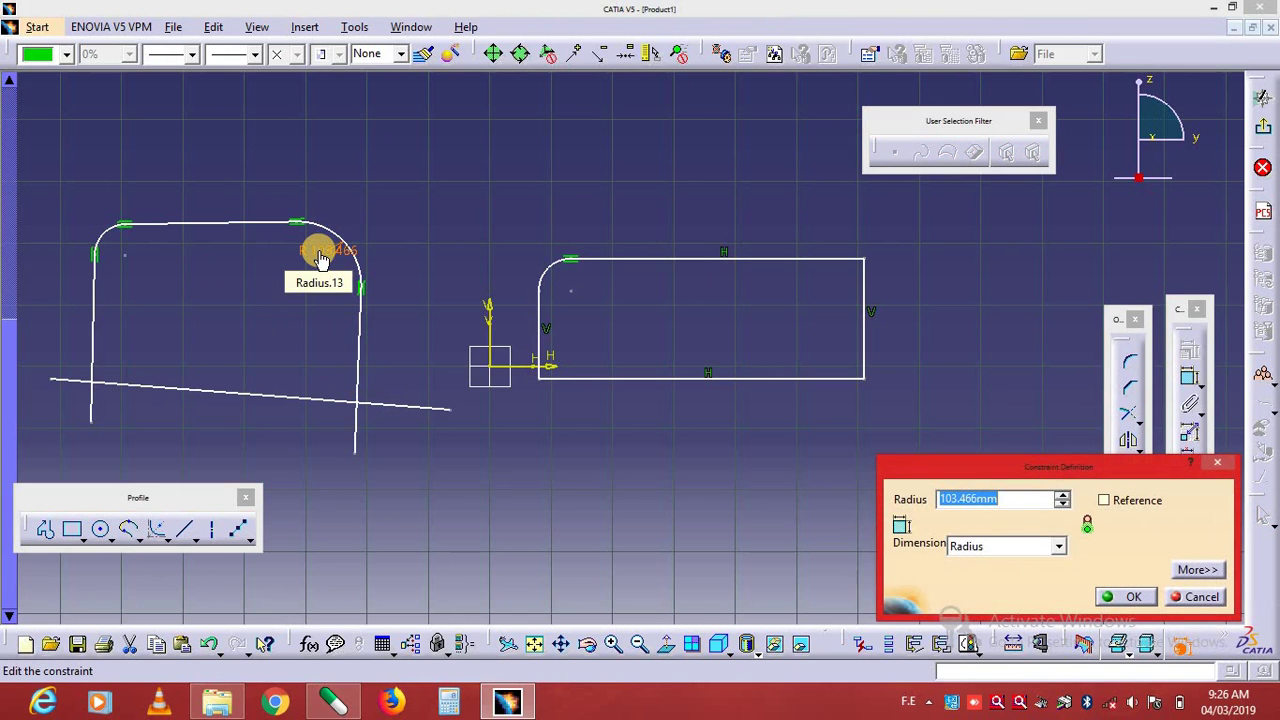